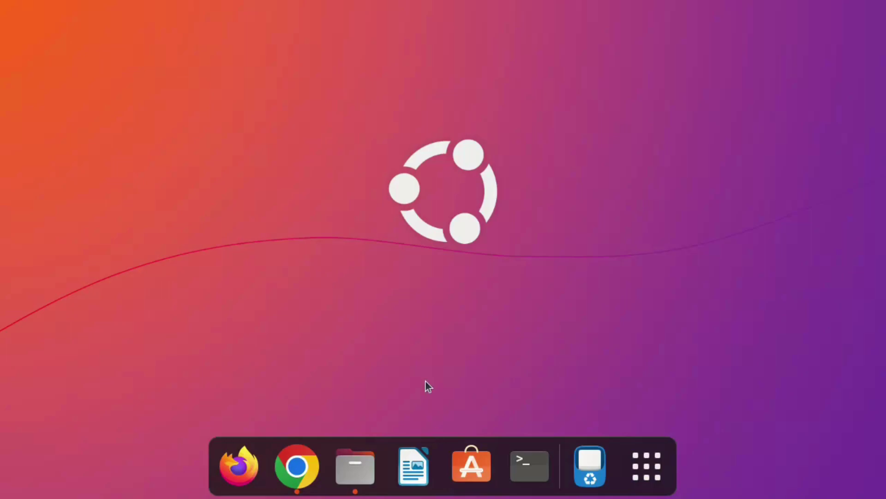
Launch Google Chrome from the Ubuntu dock to the Google new tab page.
click(297, 467)
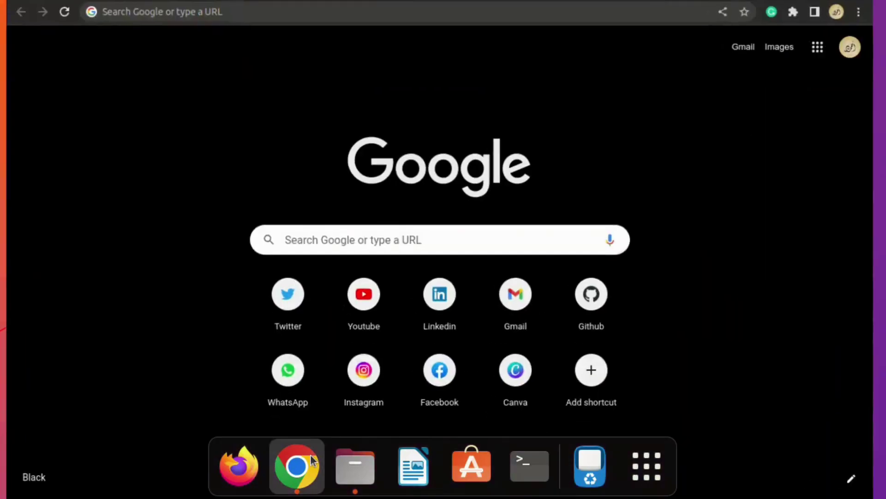
Search 'xampp download' and scroll the Apache Friends download page to the Linux installers.
click(271, 5)
click(271, 32)
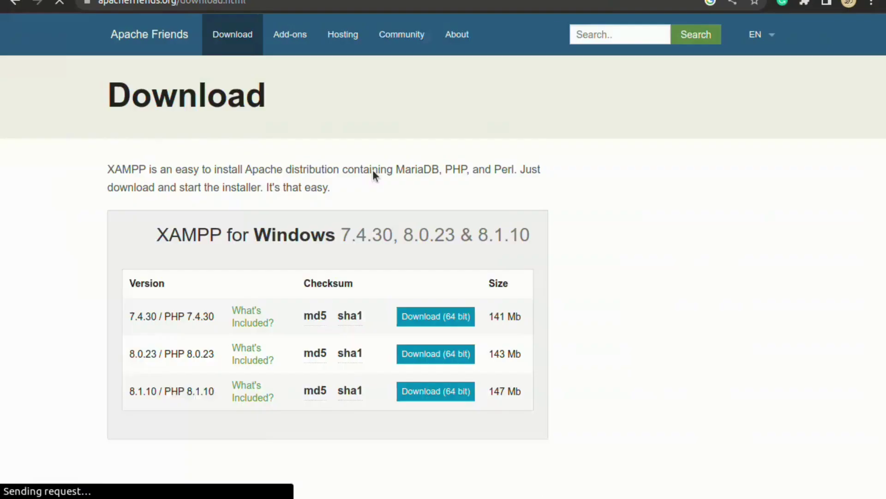
scroll(370, 118, down, 4)
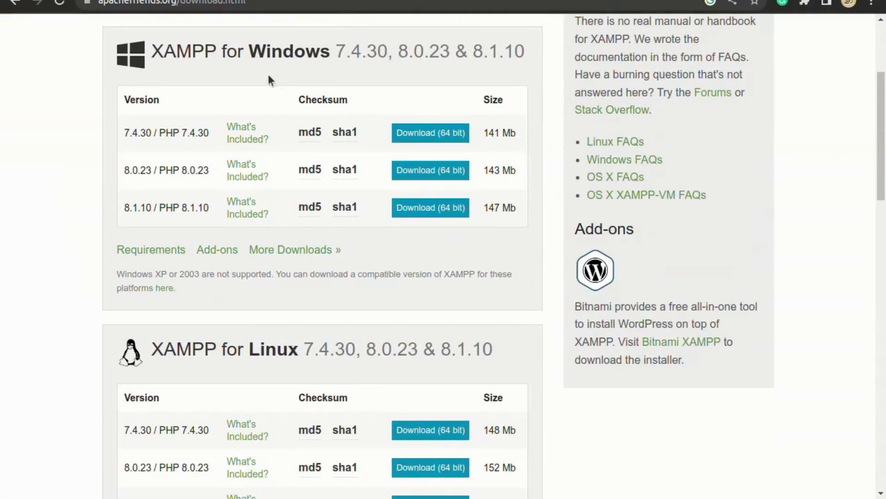
scroll(294, 80, down, 15)
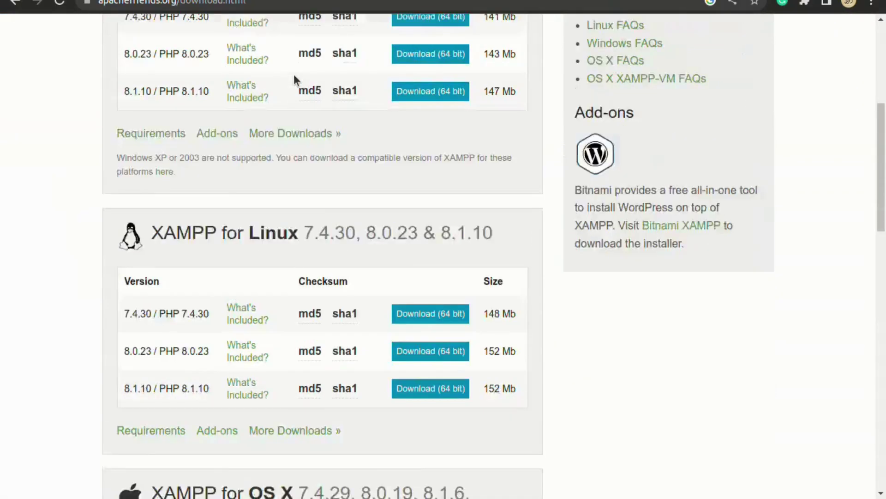
scroll(294, 76, up, 9)
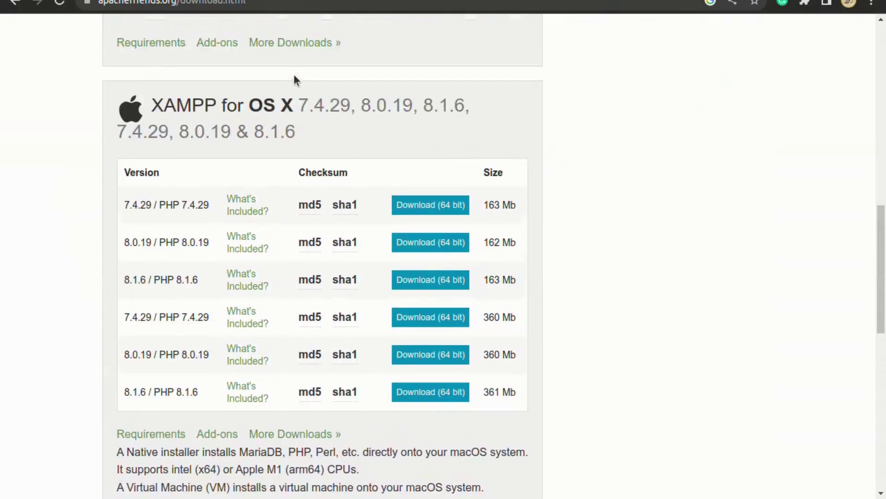
scroll(294, 80, down, 5)
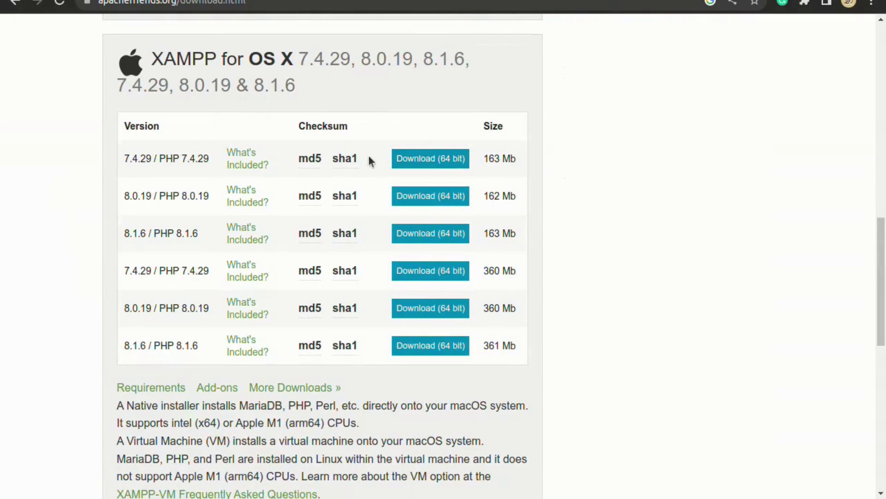
scroll(370, 159, up, 8)
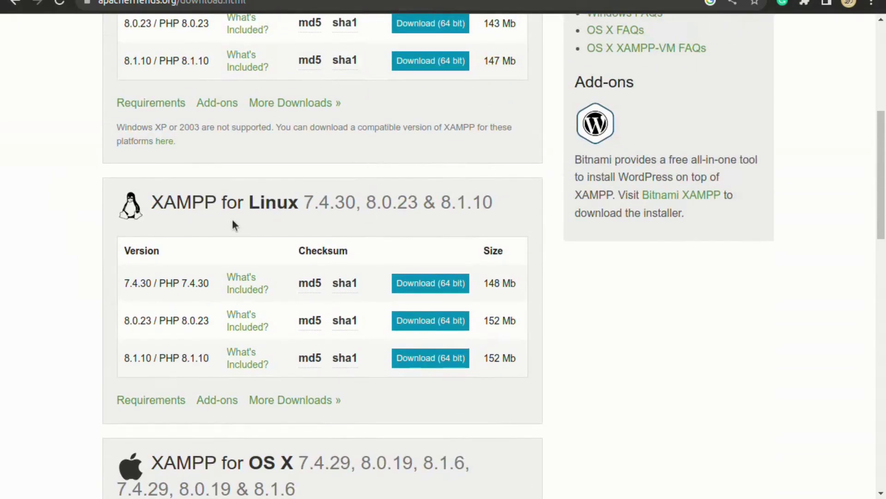
Make xampp-linux-x64-8.1.10-0-installer.run in Downloads executable as a program via its Properties.
mouse_move(353, 494)
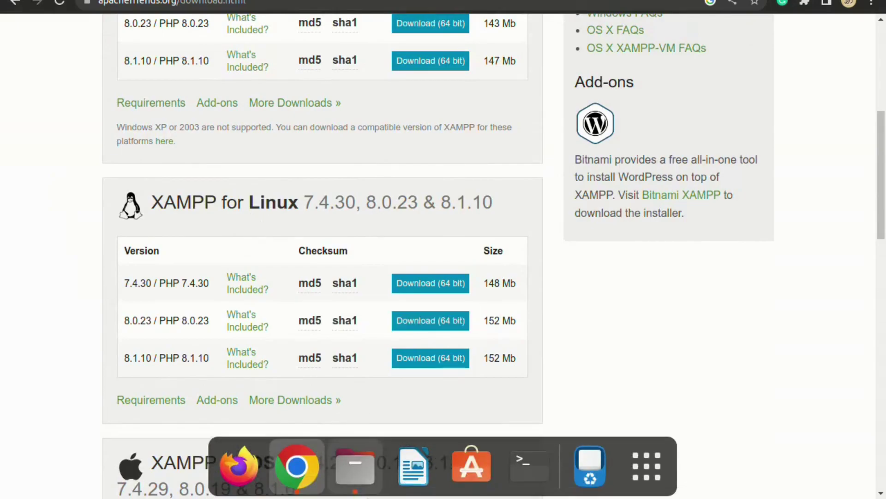
click(354, 467)
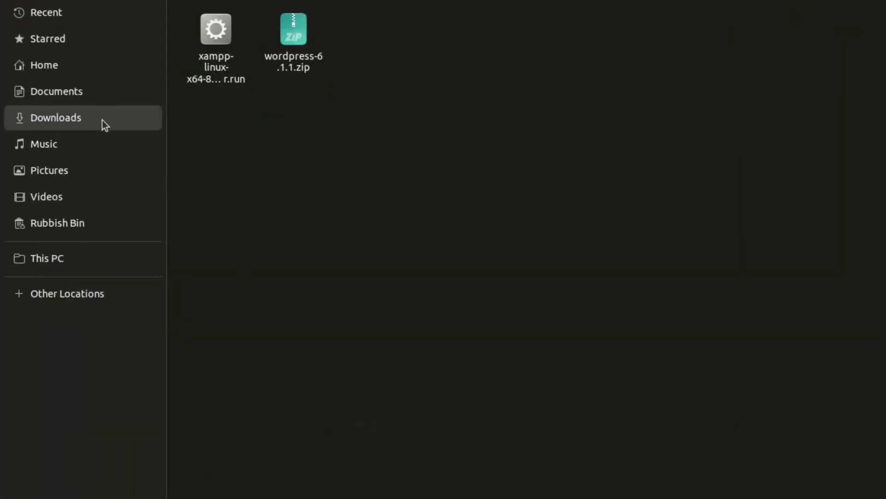
click(234, 65)
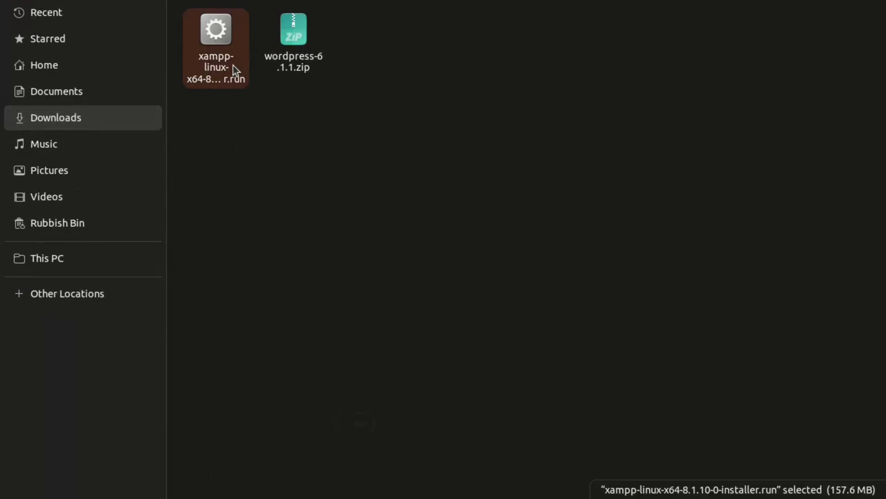
right_click(234, 65)
click(498, 93)
right_click(217, 42)
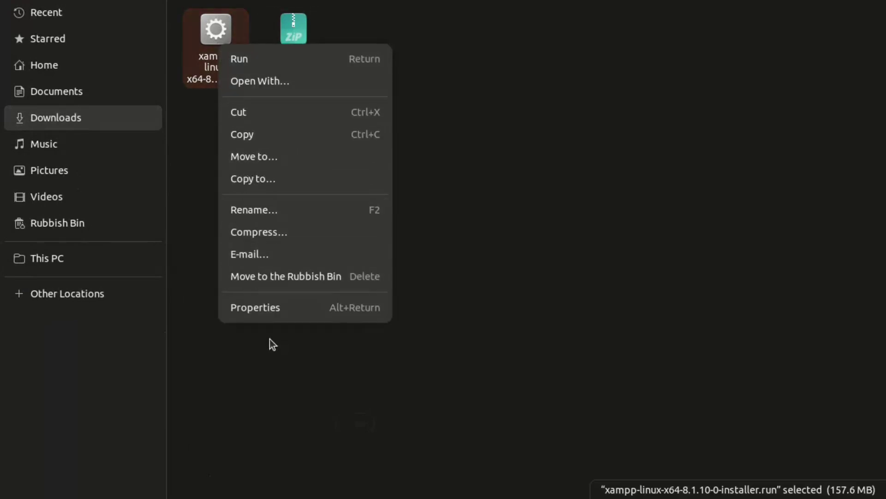
click(265, 312)
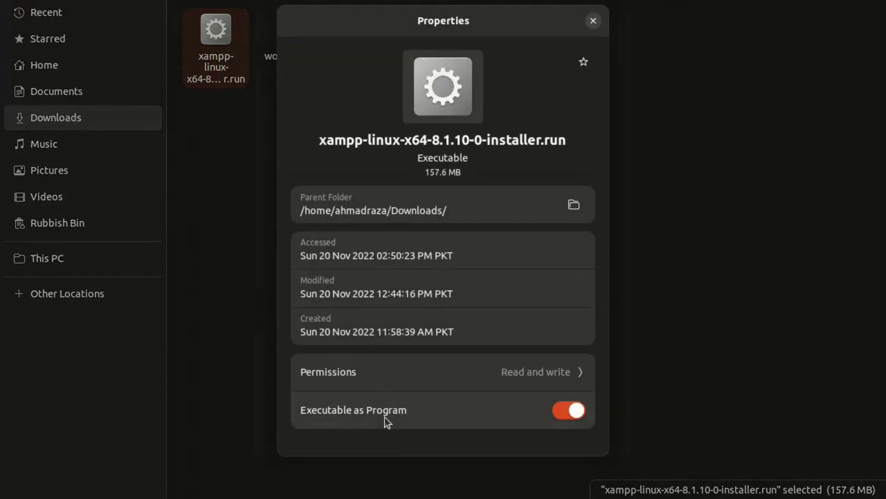
click(555, 413)
click(593, 21)
Run the XAMPP installer from Files and dismiss the resulting root-privileges error.
right_click(229, 76)
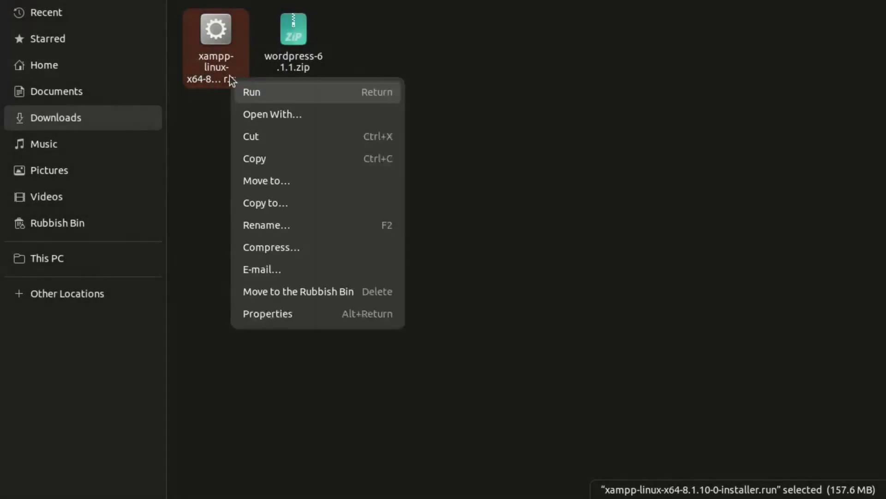
click(276, 95)
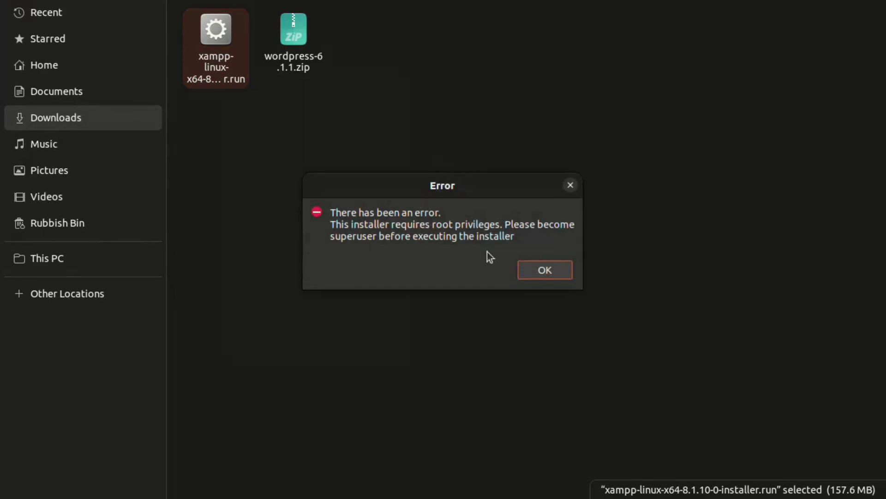
drag(514, 237, 337, 218)
click(337, 218)
click(550, 269)
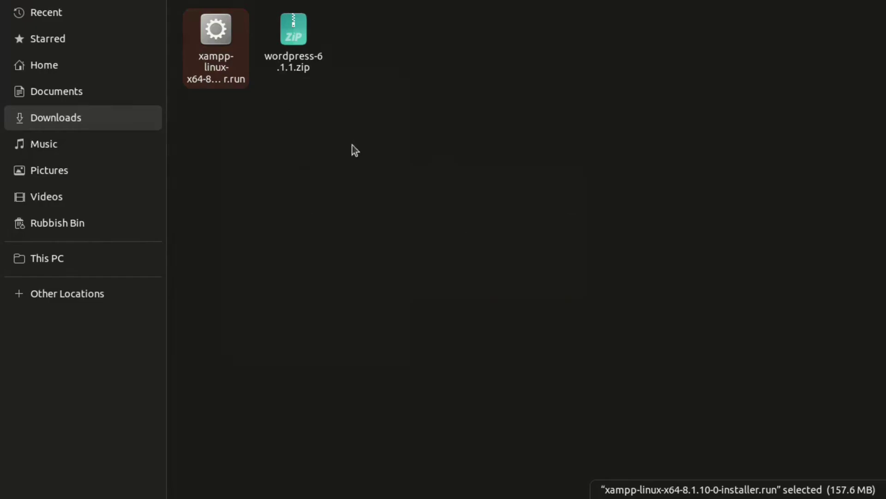
right_click(334, 134)
click(306, 142)
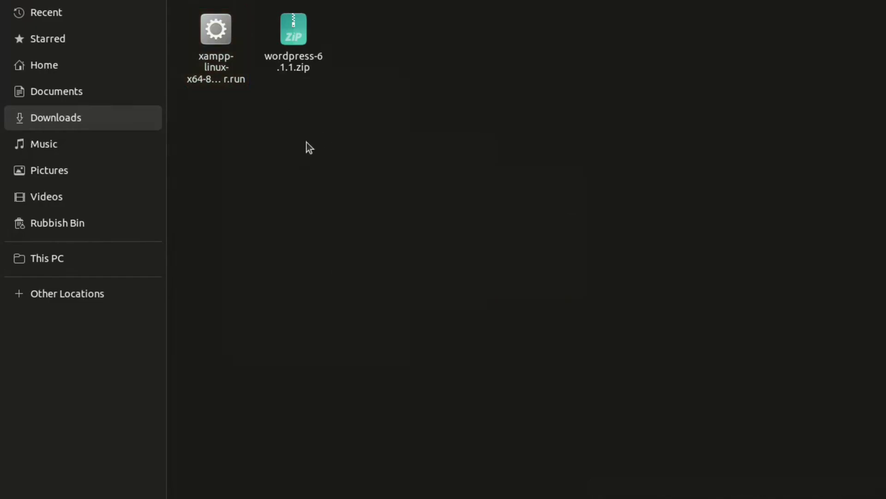
right_click(487, 138)
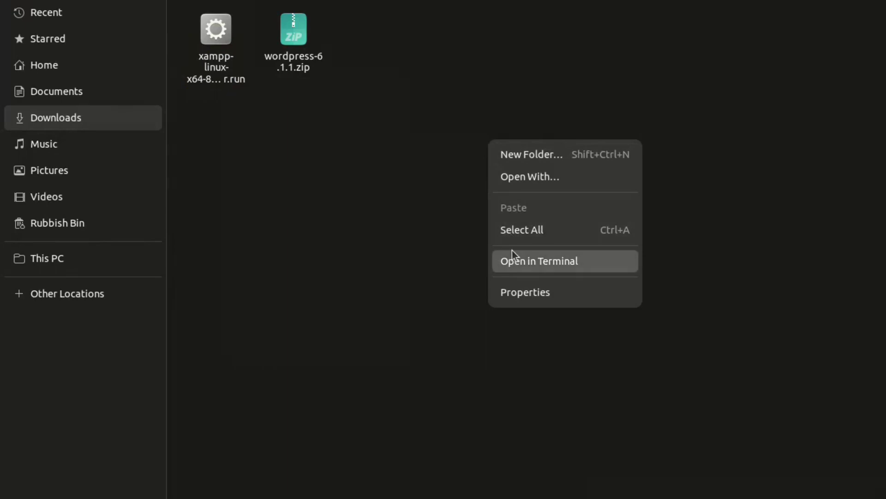
Open a terminal in the Downloads folder, move it aside and minimise it.
click(637, 261)
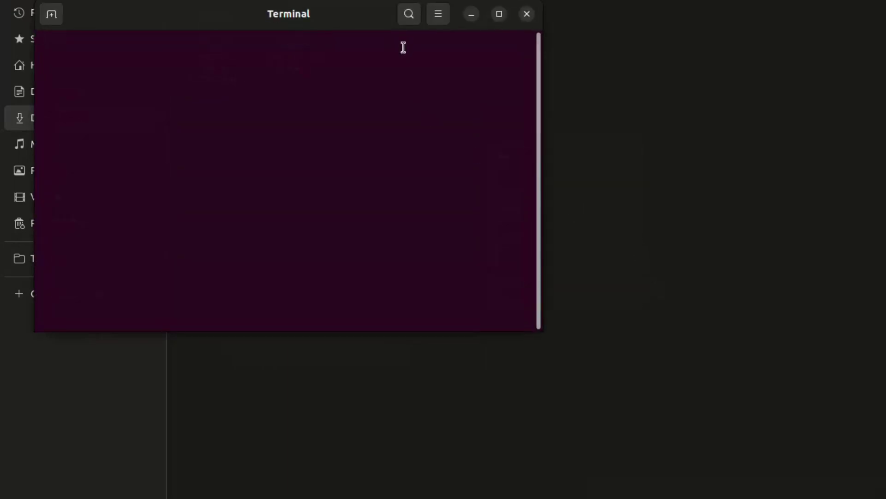
drag(375, 26, 609, 130)
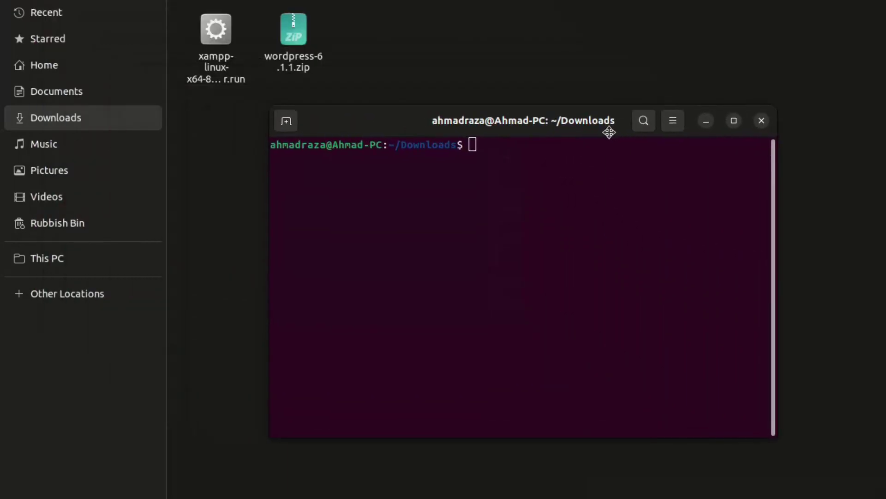
click(713, 123)
Copy the installer's full file name from the F2 rename prompt without renaming it.
click(192, 70)
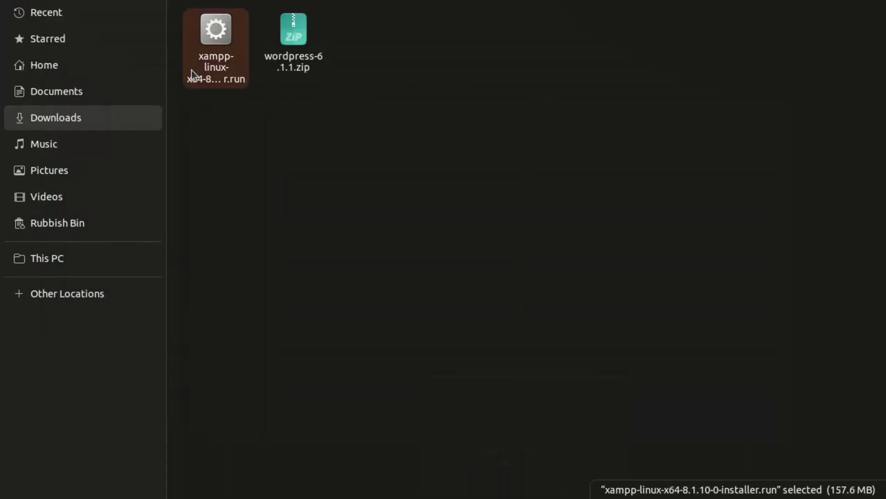
key(F2)
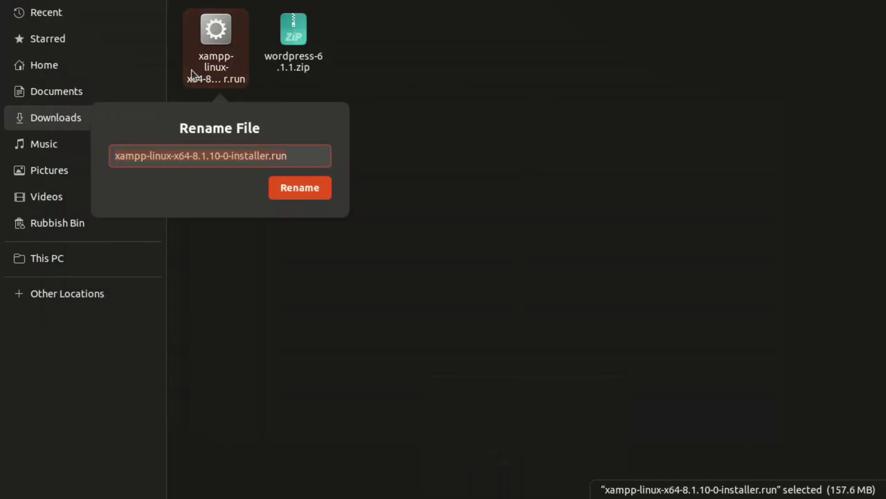
click(461, 174)
right_click(270, 140)
click(463, 175)
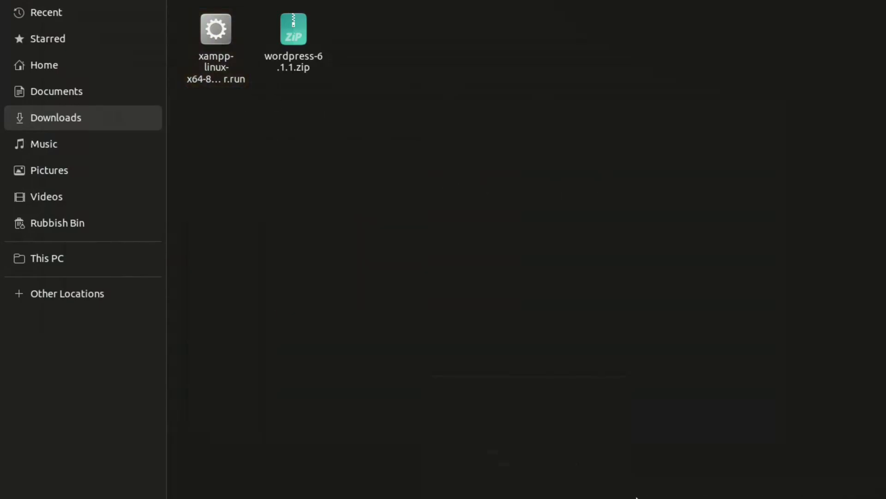
Run sudo ./xampp-linux-x64-8.1.10-0-installer.run in the terminal and enter the sudo password.
mouse_move(609, 456)
click(546, 455)
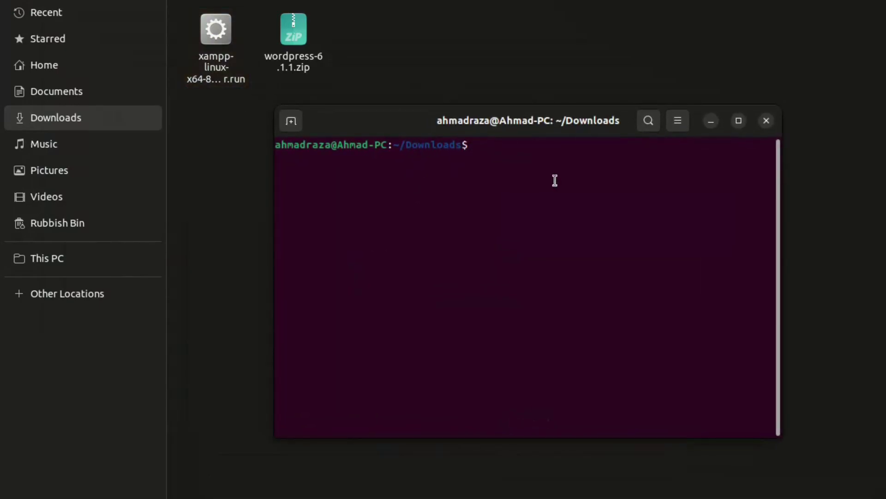
text(sudo ./)
text(xampp-linux-x64-8.1.10-0-installer.run)
key(Return)
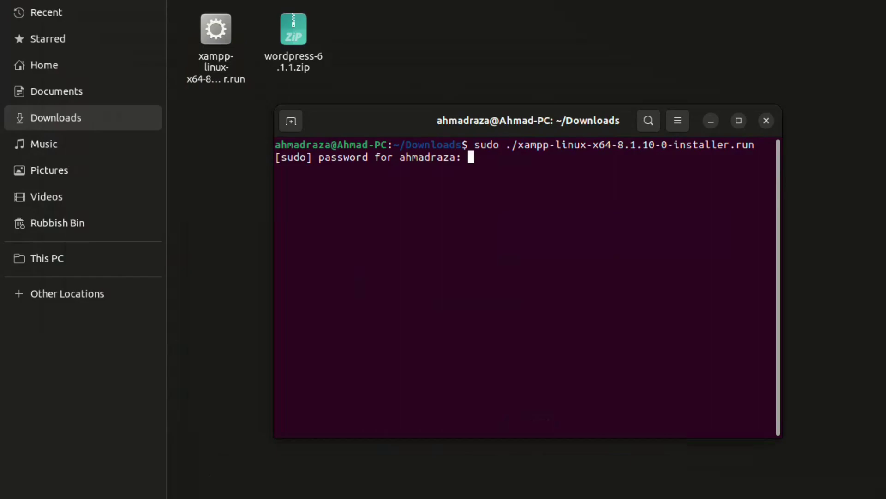
key(Return)
drag(594, 126, 591, 101)
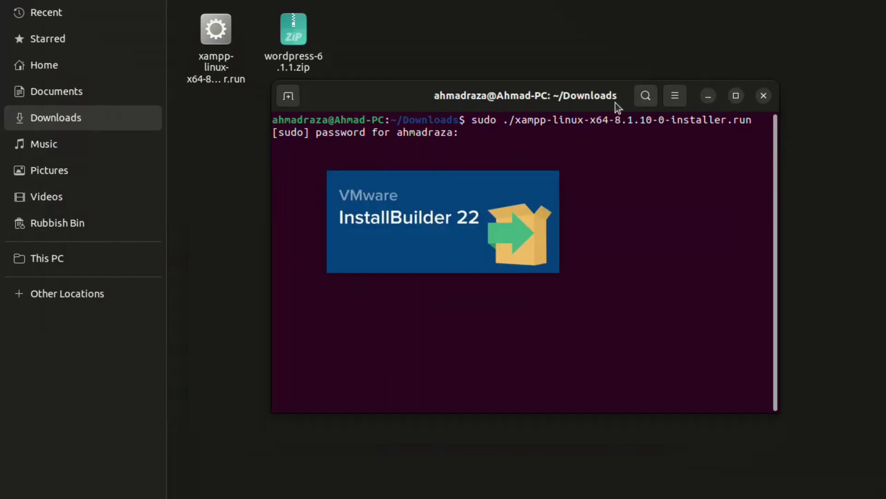
Advance through the XAMPP Setup wizard, accepting /opt/lampp, and begin the installation.
click(709, 97)
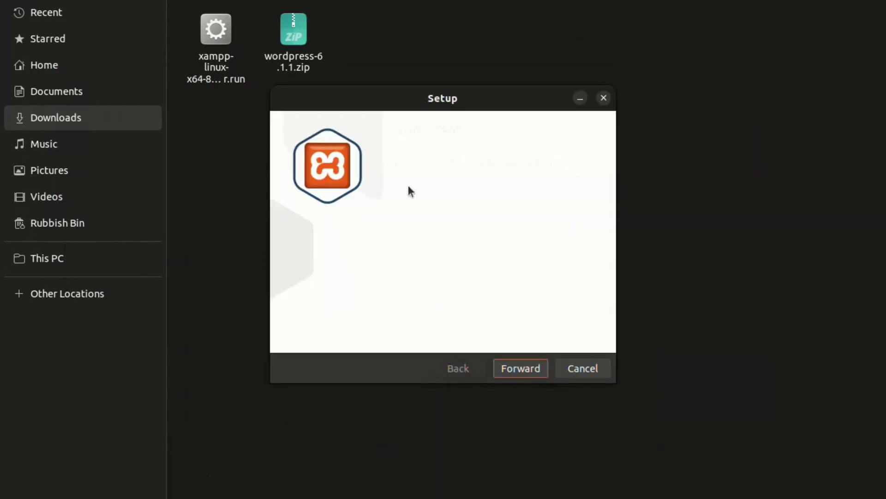
drag(444, 100, 487, 67)
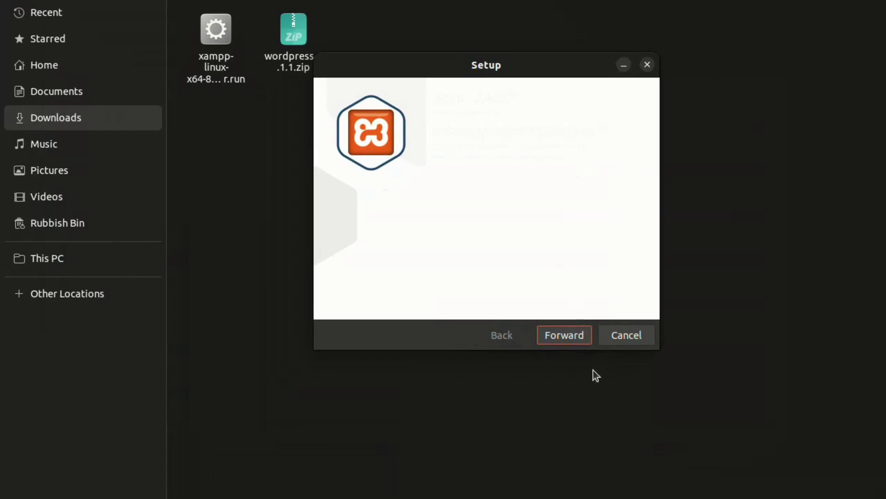
click(580, 340)
click(580, 341)
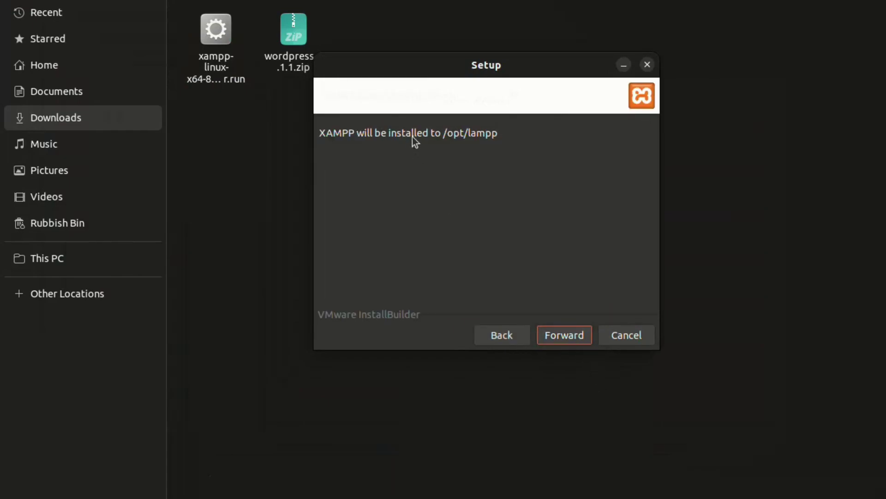
click(564, 342)
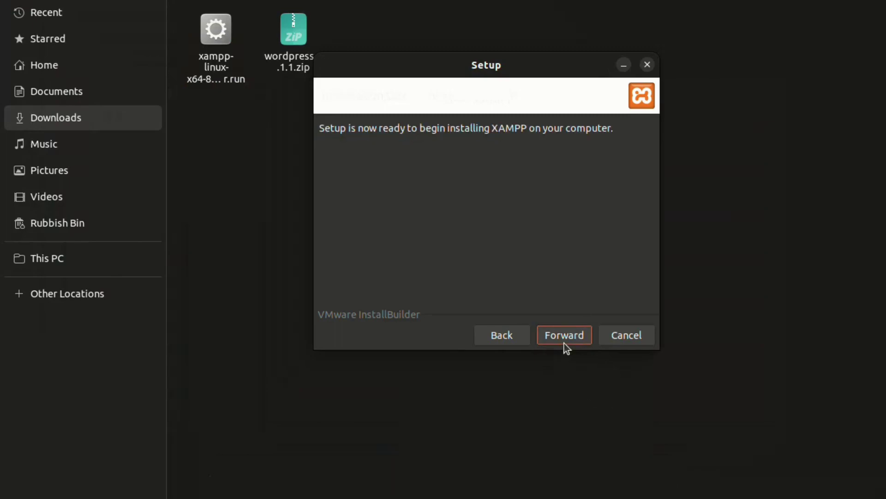
click(564, 343)
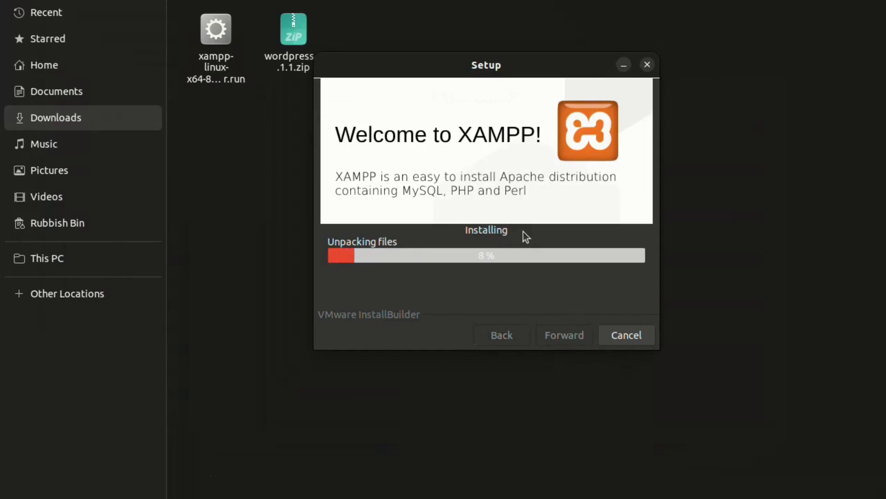
click(737, 45)
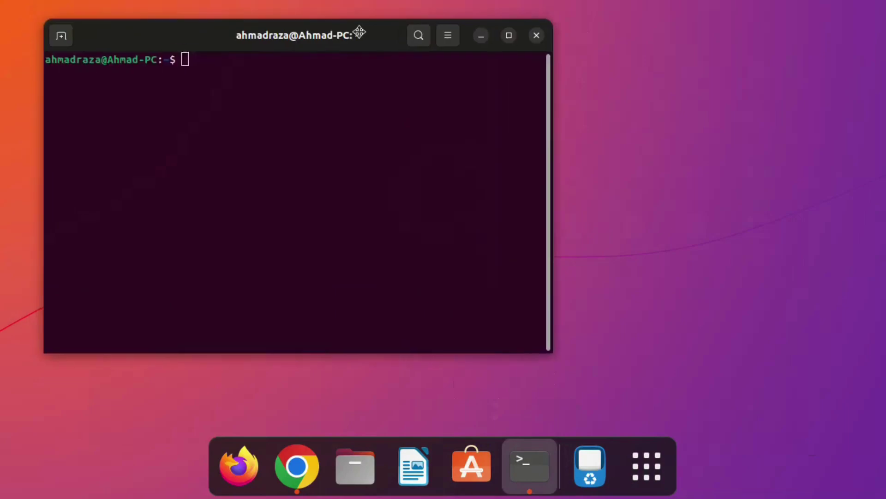
Run sudo /opt/lampp/xampp start, confirming Apache, MySQL and ProFTPD are running.
drag(359, 32, 369, 41)
text(sudo )
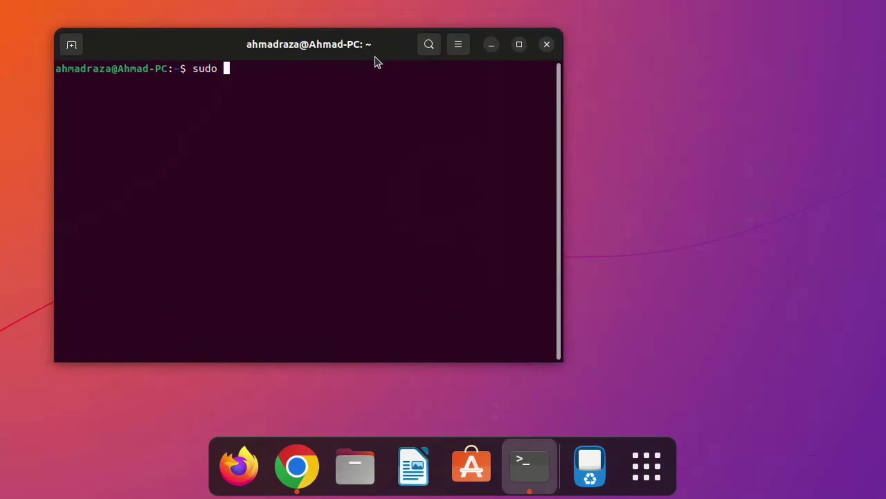
text(/opt/lampp)
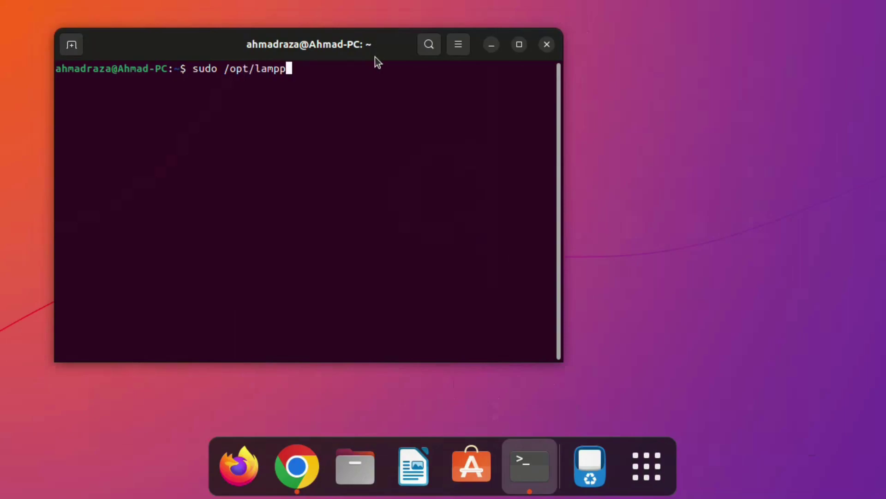
text(/lampp)
key(BackSpace)
key(BackSpace)
key(BackSpace)
key(BackSpace)
key(BackSpace)
text(xampp strat)
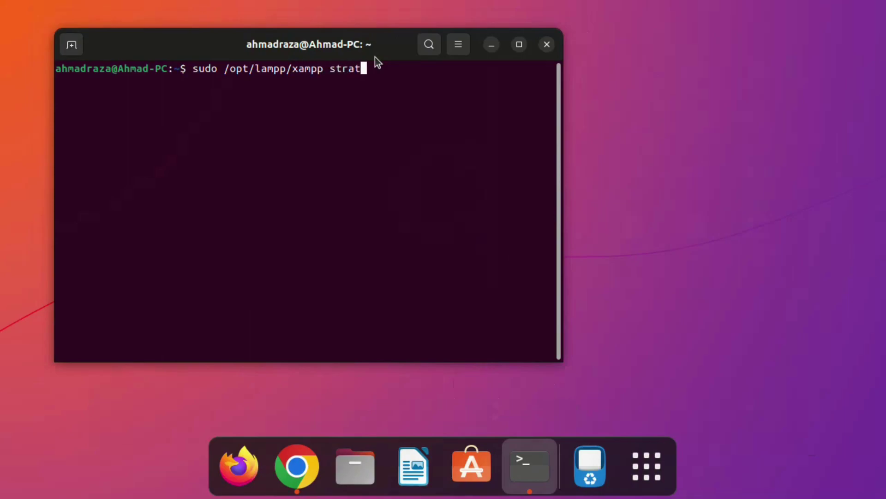
key(BackSpace)
key(BackSpace)
key(BackSpace)
text(a)
key(Return)
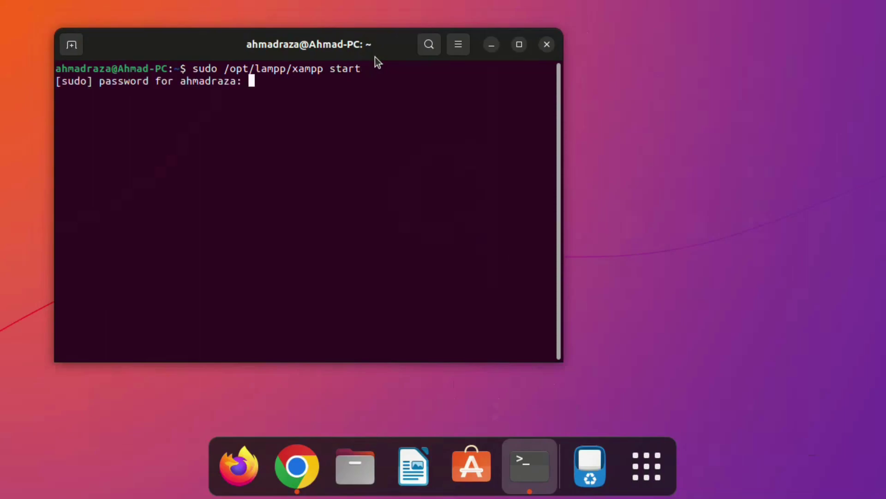
key(Return)
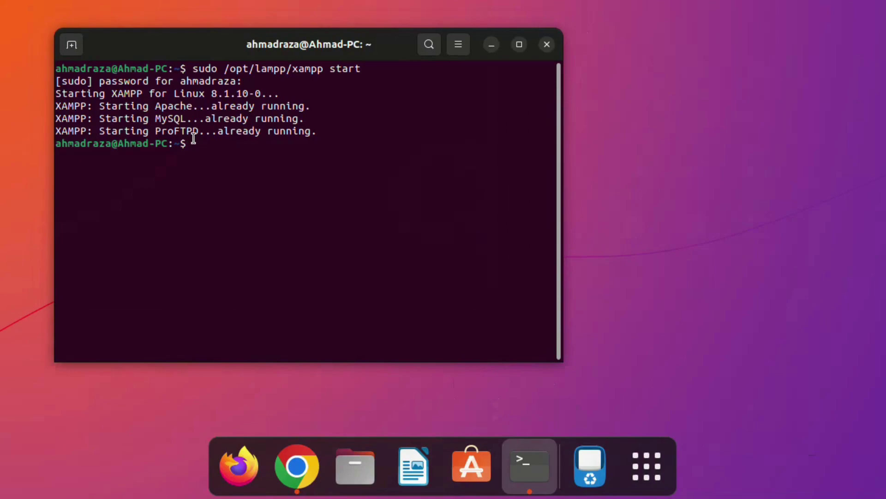
text(sudo apt install)
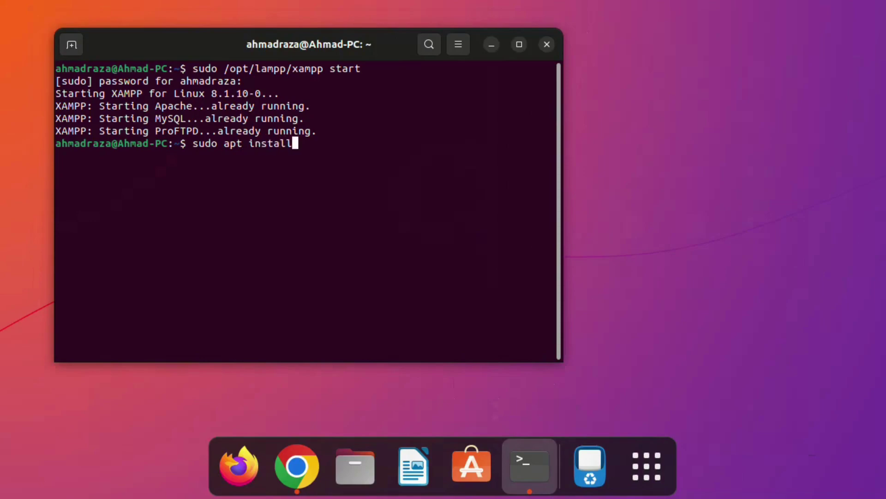
text( net-tools)
Install net-tools via apt, rerun sudo /opt/lampp/xampp start, and minimise the terminal.
key(Return)
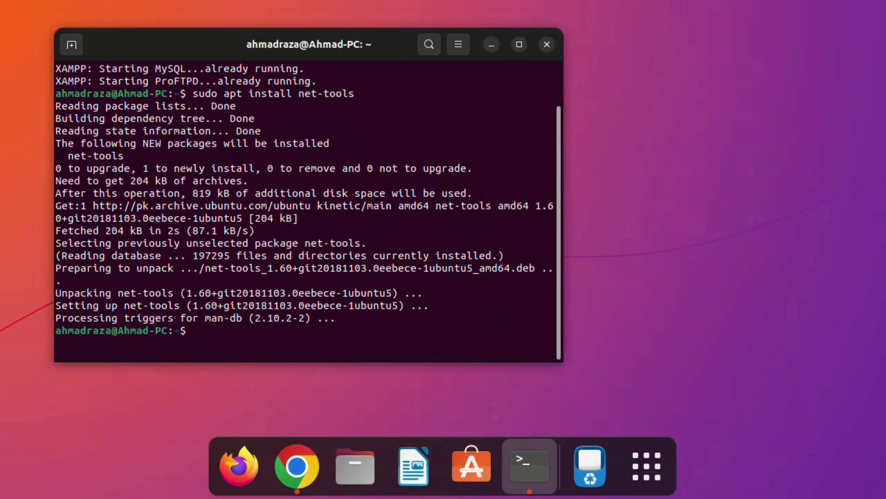
key(Up)
key(Up)
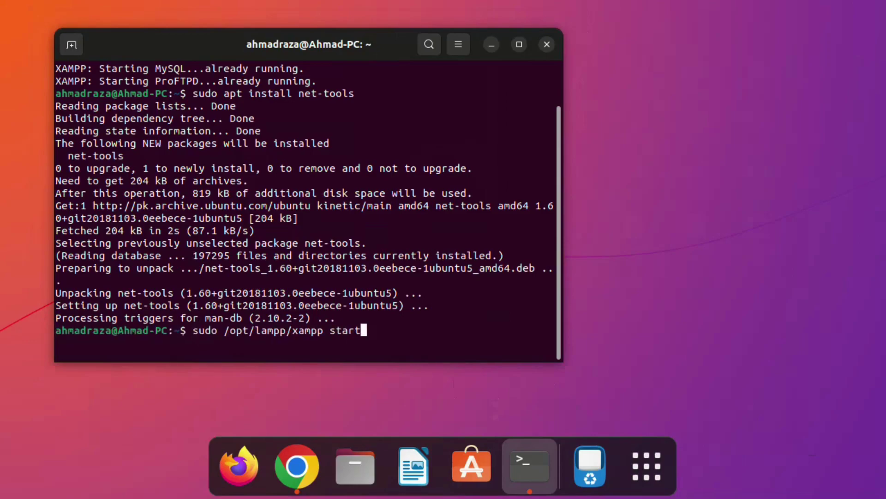
key(Return)
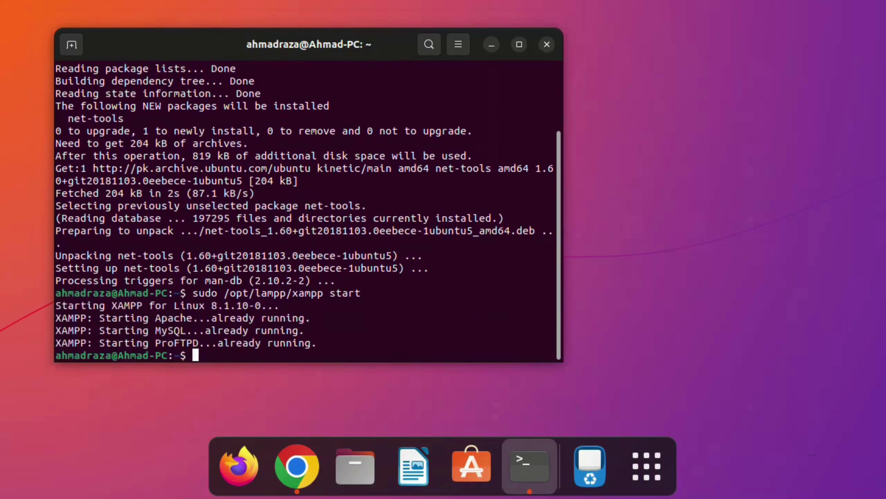
click(491, 46)
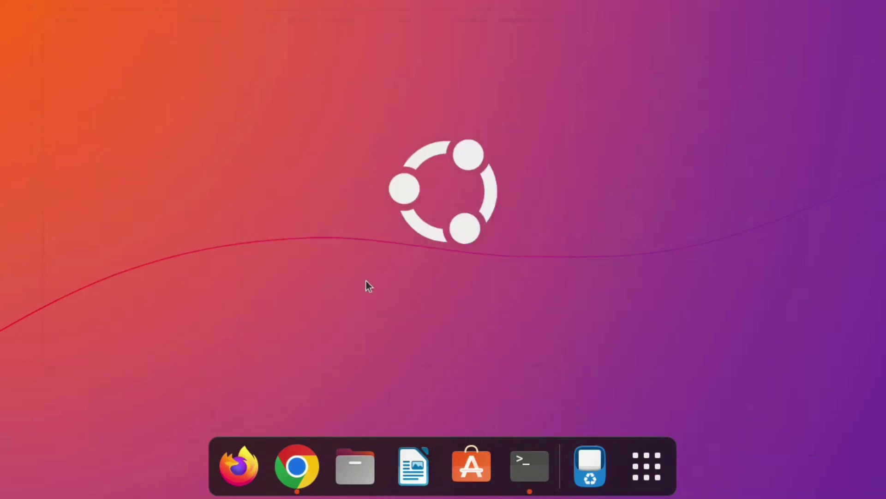
Bring Chrome back and replace the download page address with localhost.
click(309, 447)
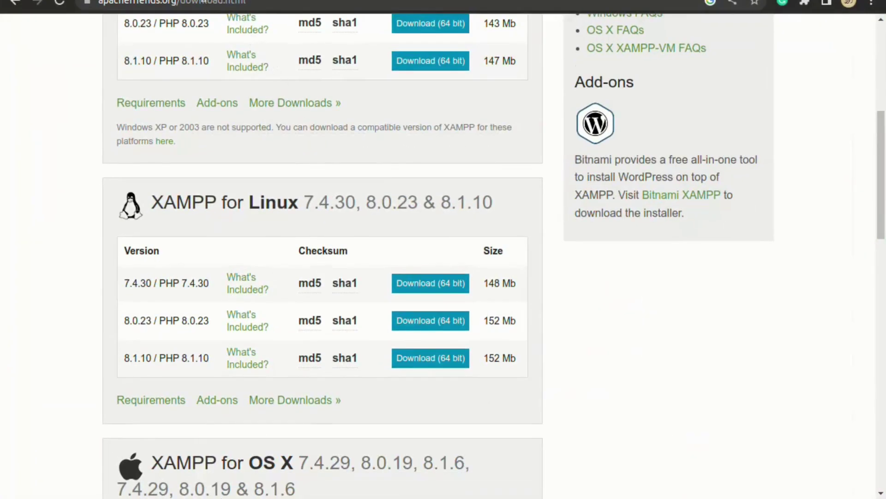
click(204, 2)
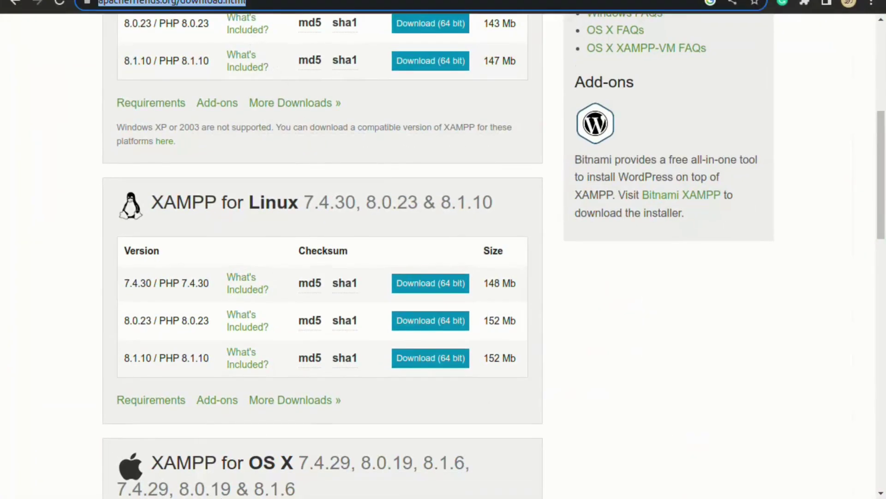
key(BackSpace)
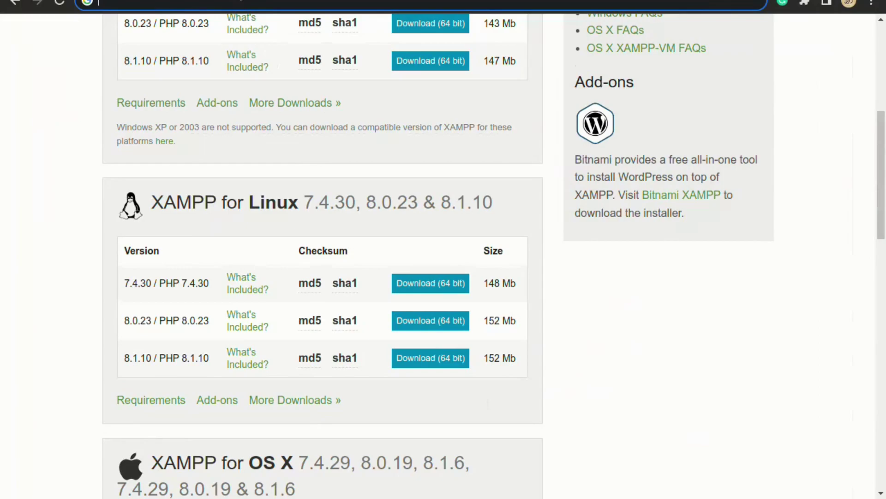
text(localhost)
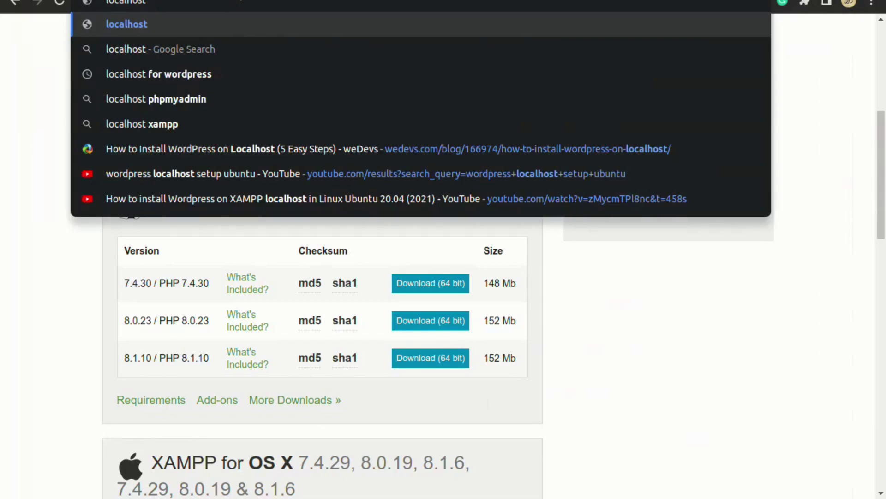
key(Return)
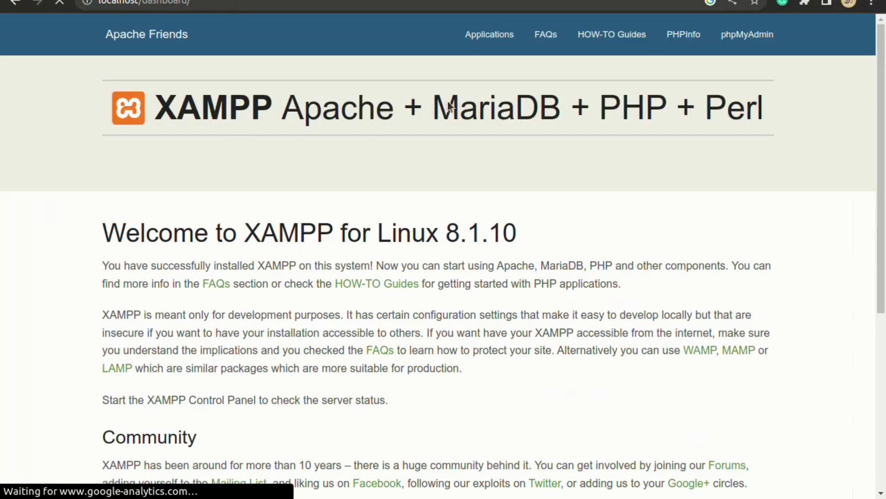
Open phpMyAdmin from the XAMPP for Linux 8.1.10 localhost dashboard's top navigation bar.
click(724, 50)
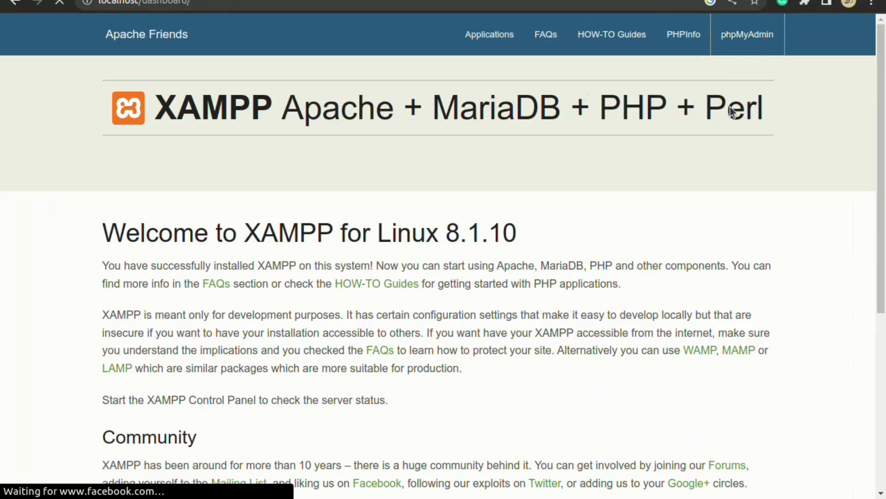